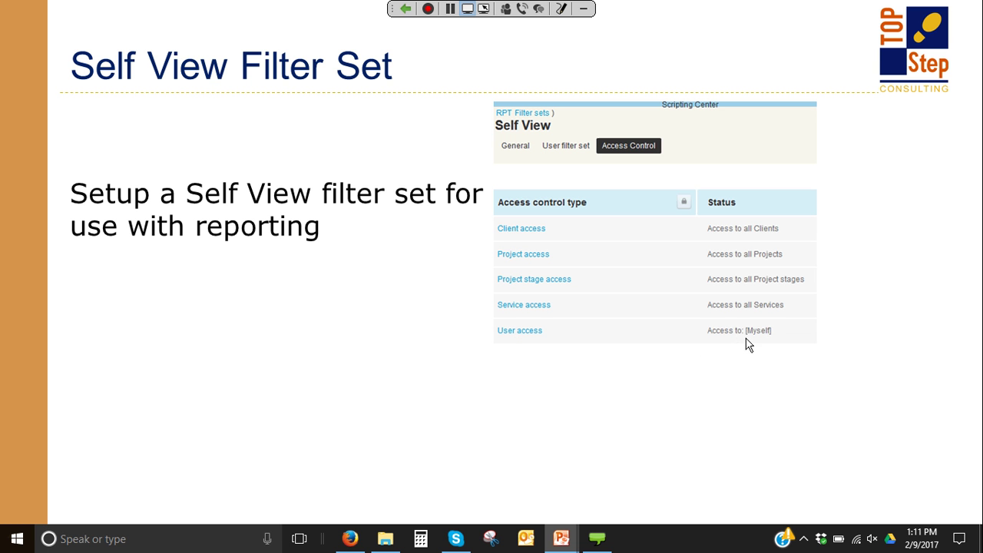
Switch to OpenAir in the browser and open the Dashboard.
key(alt+Tab)
key(alt+Tab)
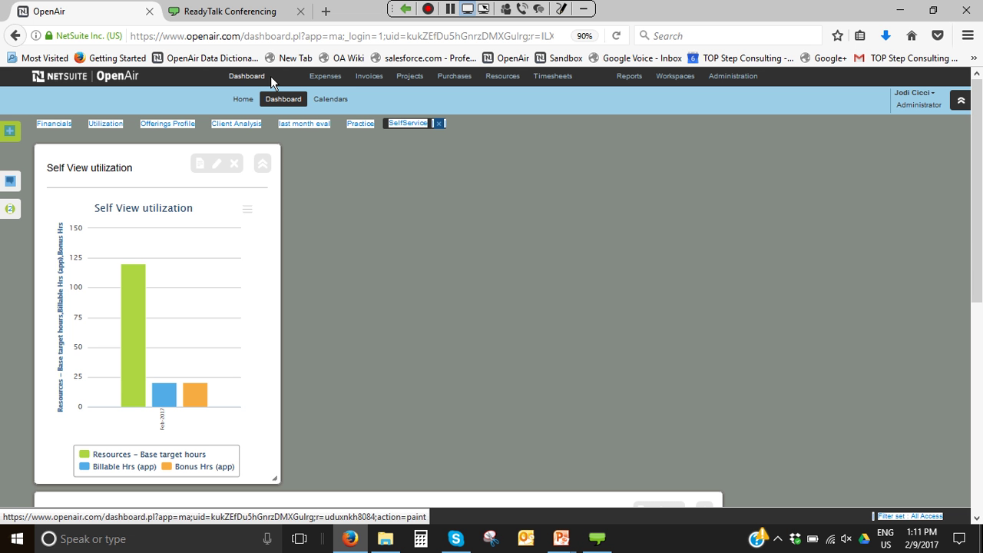
click(258, 77)
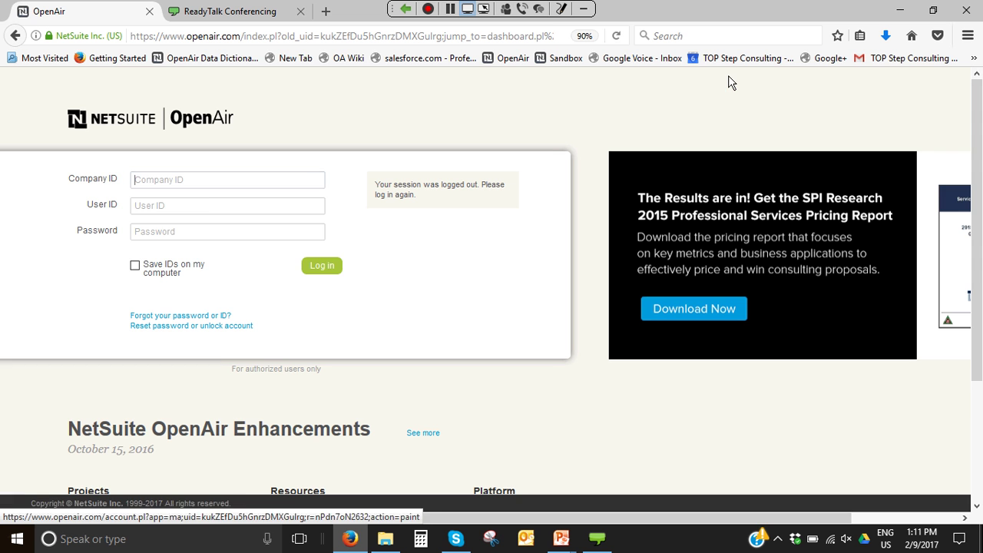
Log in to OpenAir with company ID top step, the user ID and the account password.
click(276, 179)
text(top step)
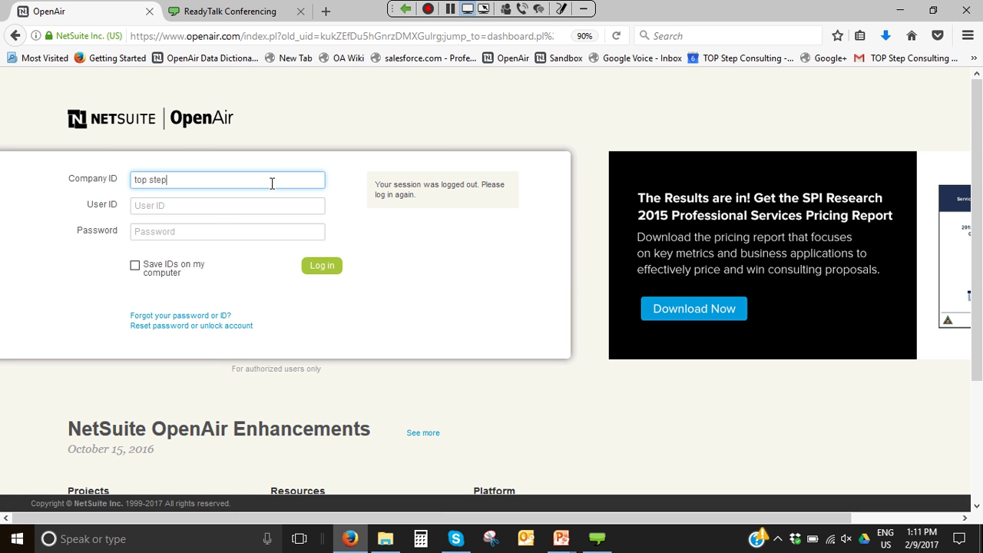
key(Tab)
text(jccc)
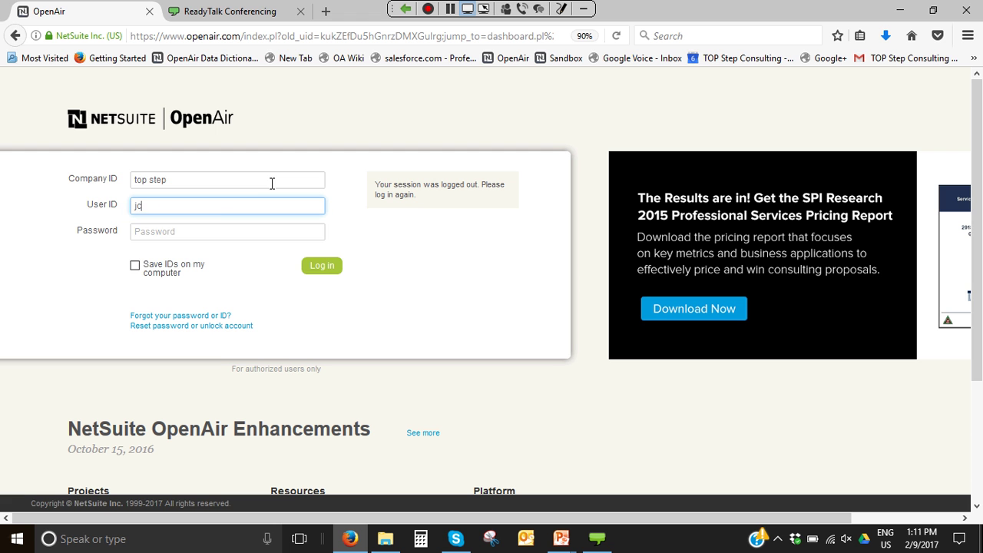
key(BackSpace)
key(BackSpace)
key(BackSpace)
text(cicci)
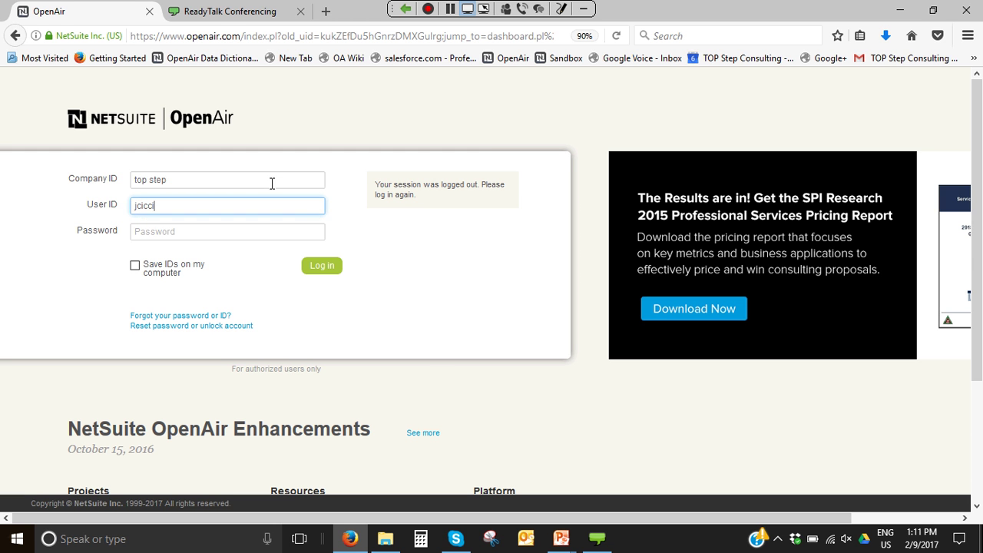
key(Tab)
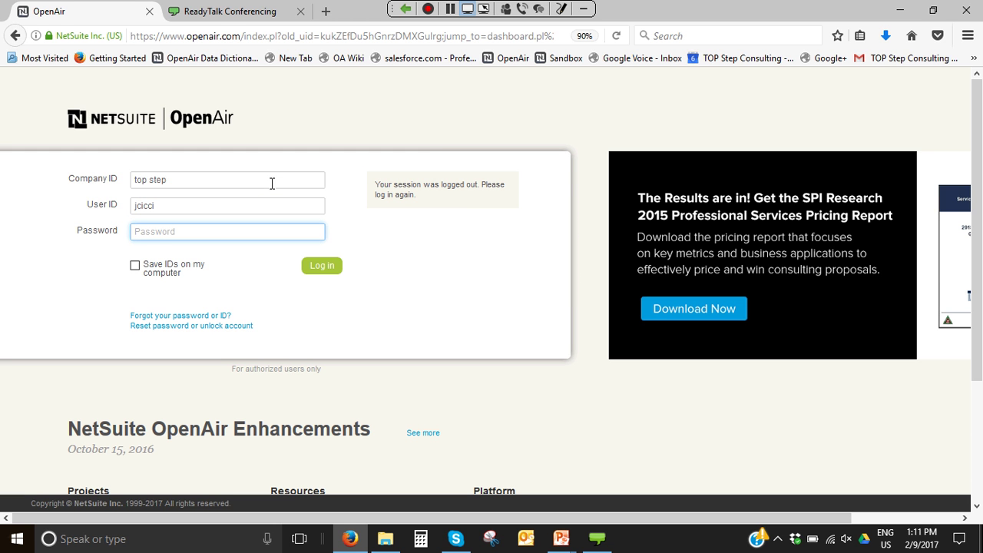
text(••••••)
key(Return)
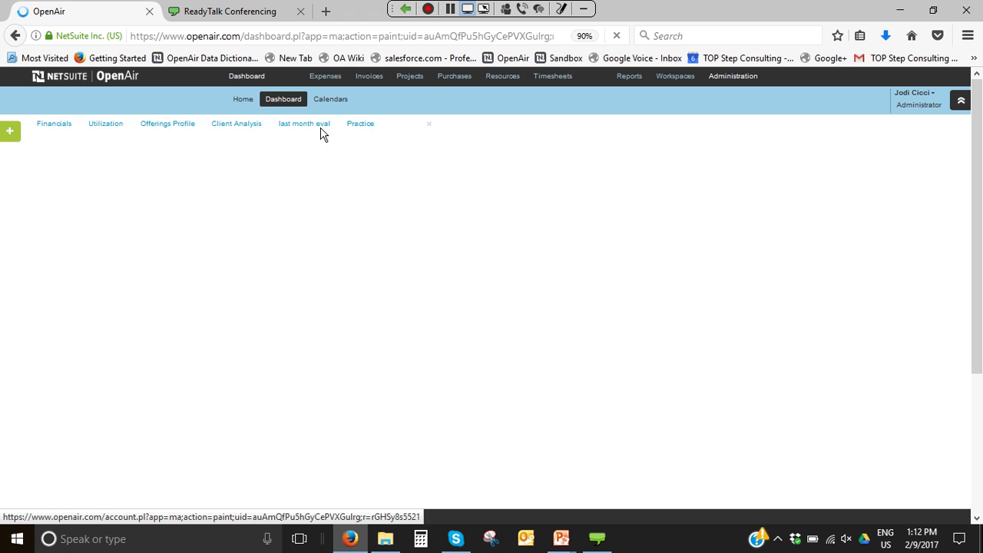
Open the RPT: Self View filter set from the global settings and highlight User access in its access control list.
click(735, 76)
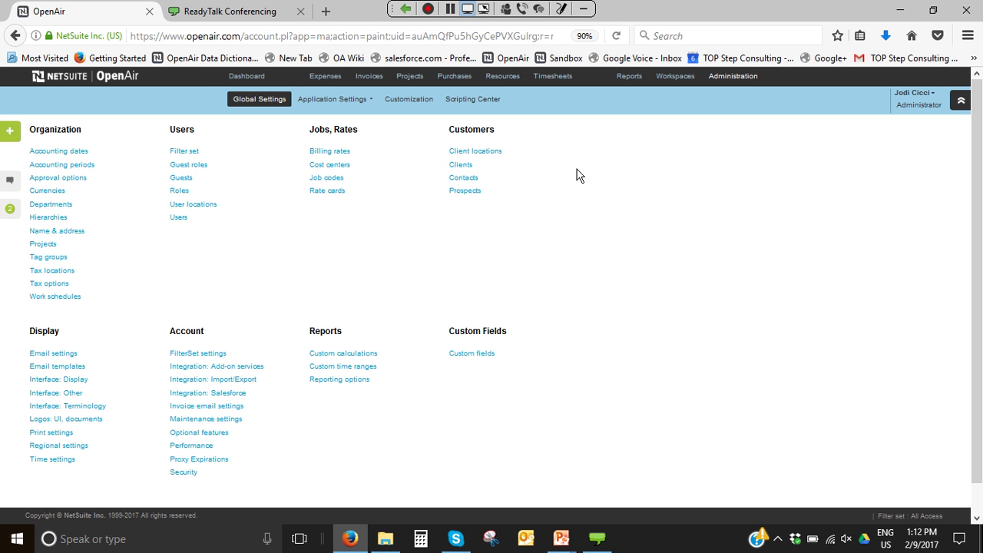
click(183, 151)
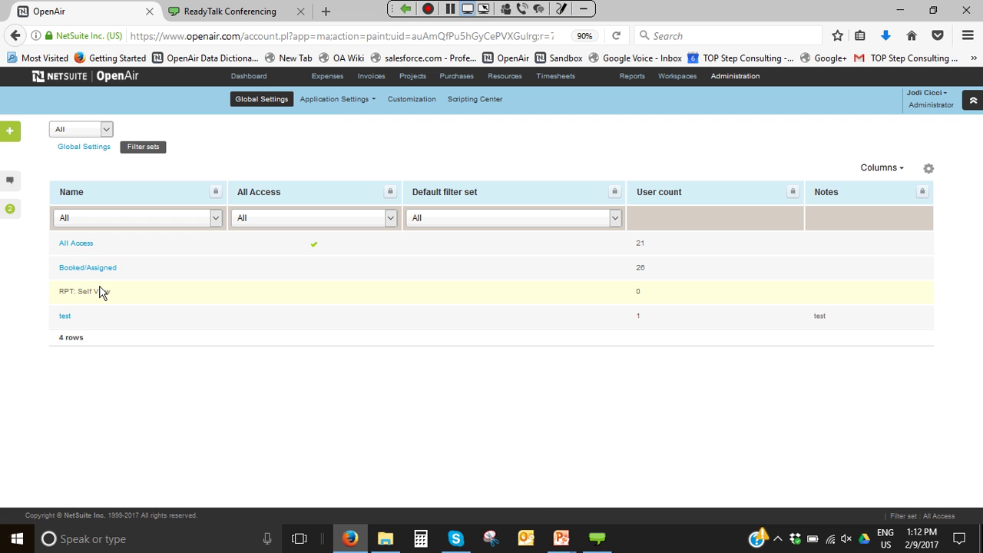
click(79, 292)
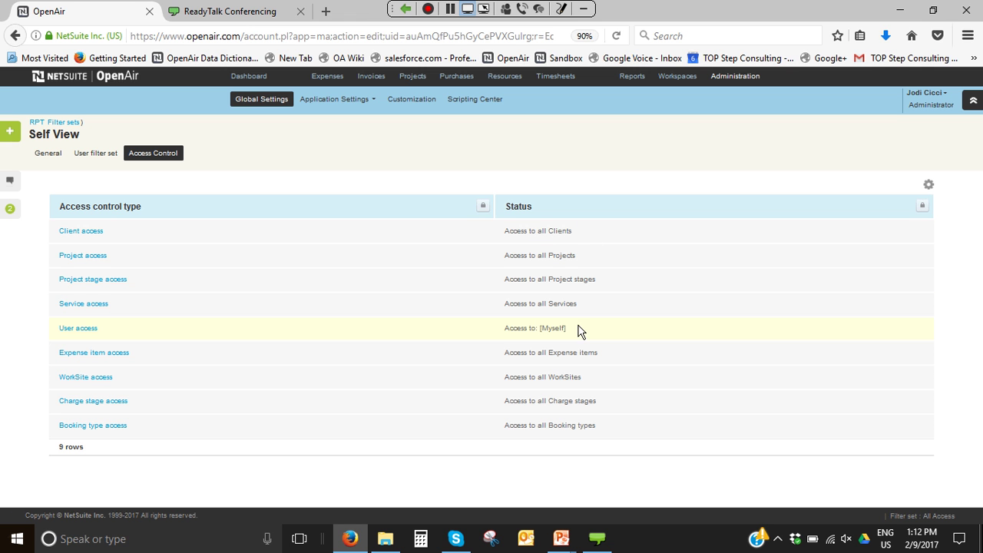
drag(578, 330, 496, 338)
drag(121, 328, 67, 318)
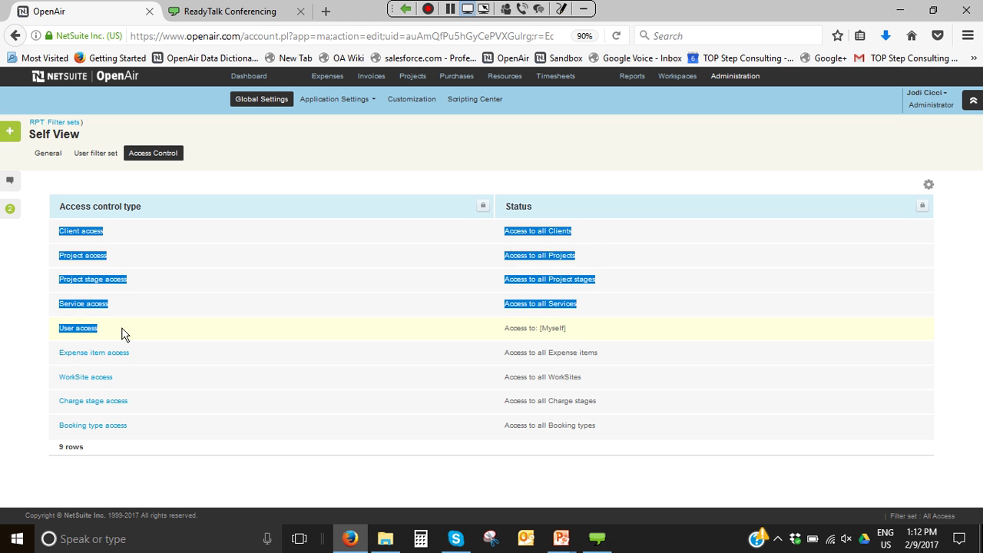
click(67, 317)
triple_click(67, 318)
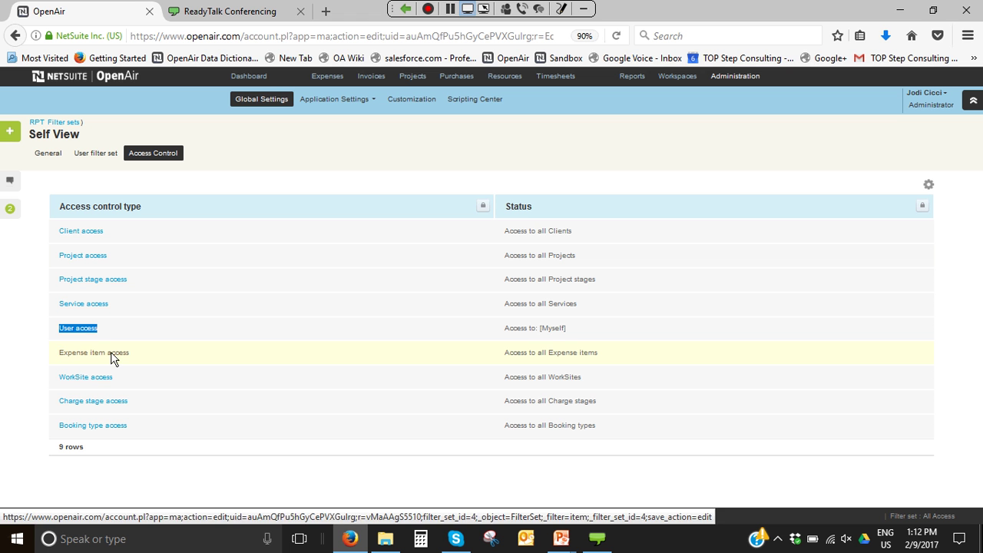
Open the Self utilization saved report for editing and find the Report filter set option in its settings.
click(633, 79)
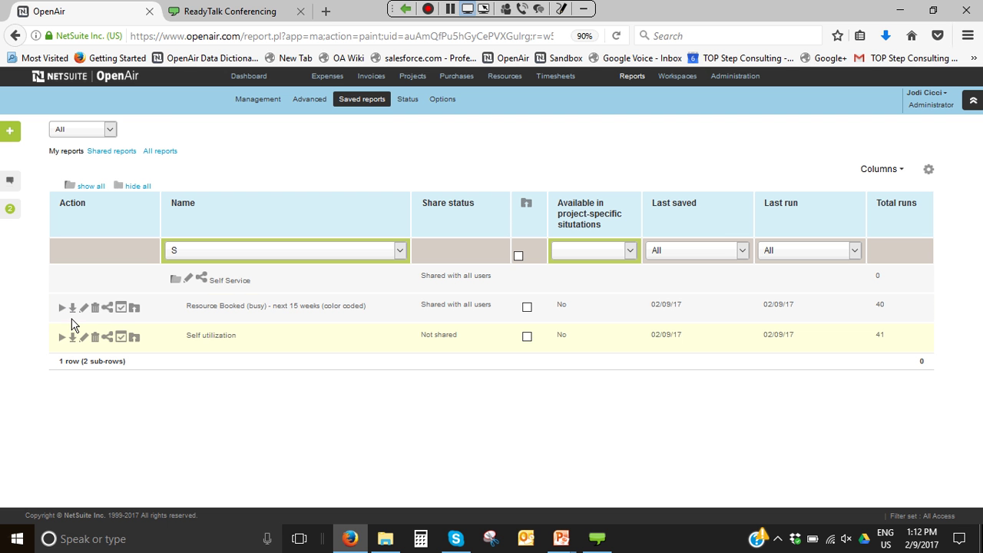
click(84, 338)
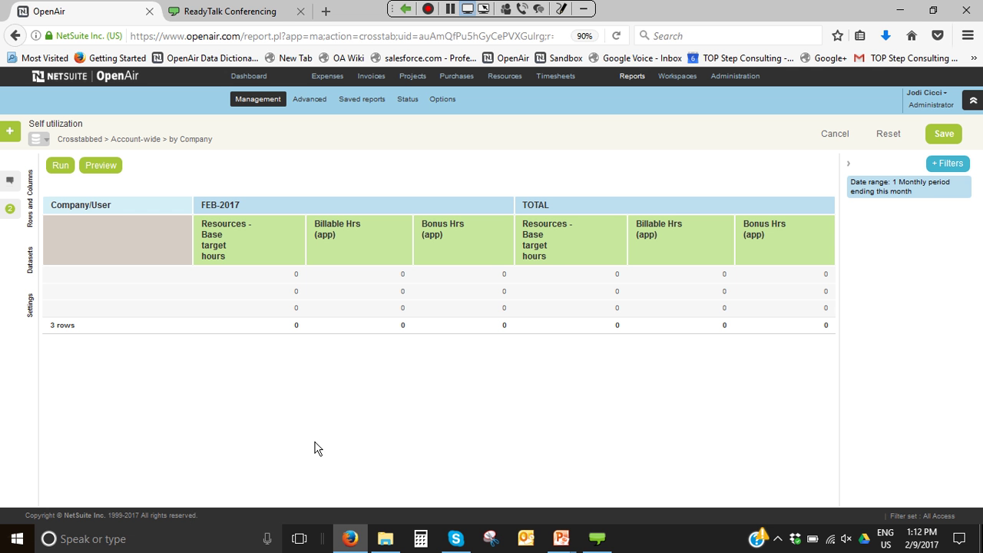
click(31, 306)
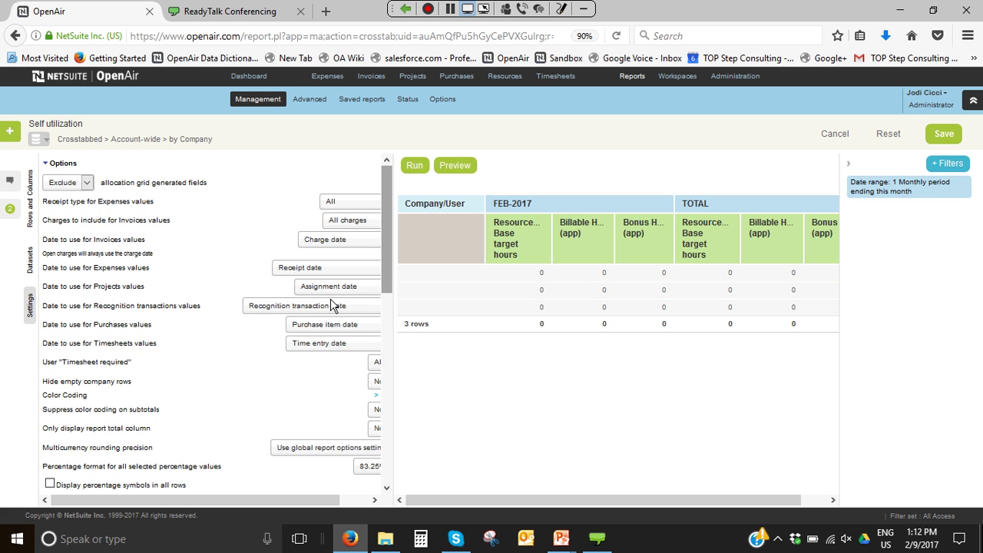
scroll(385, 293, down, 6)
scroll(372, 396, down, 4)
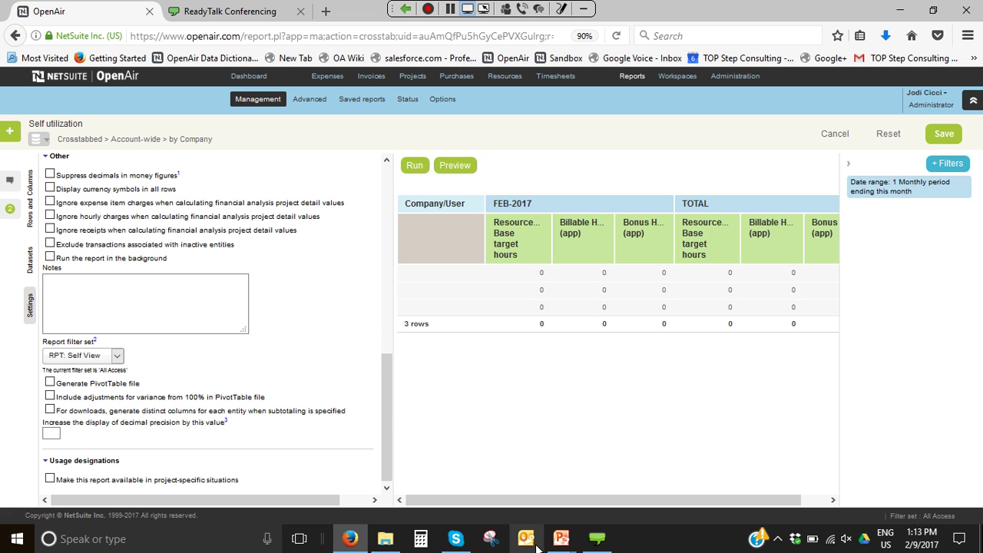
Show the Self View Filter Set slide in the PowerPoint slide show and return to OpenAir.
mouse_move(558, 543)
click(601, 491)
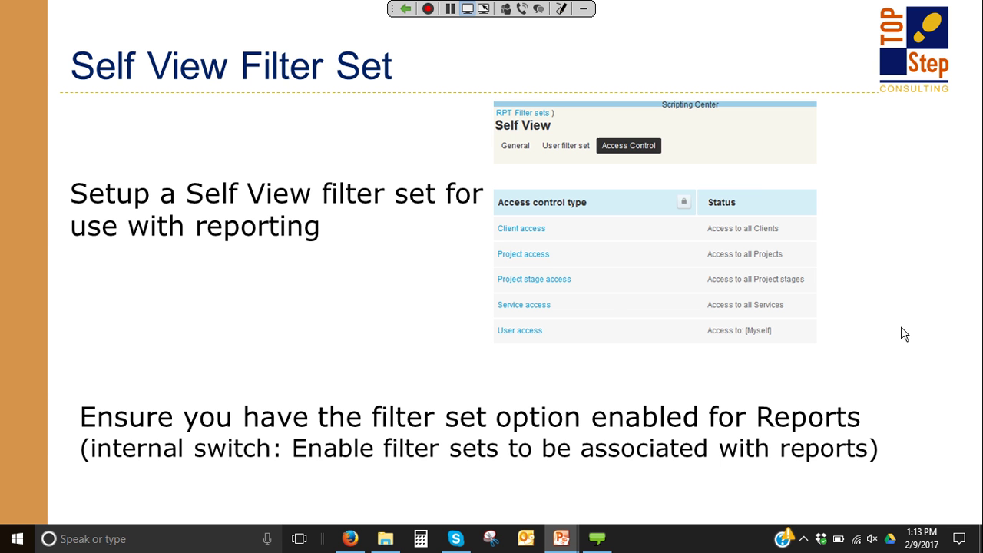
key(alt+Tab)
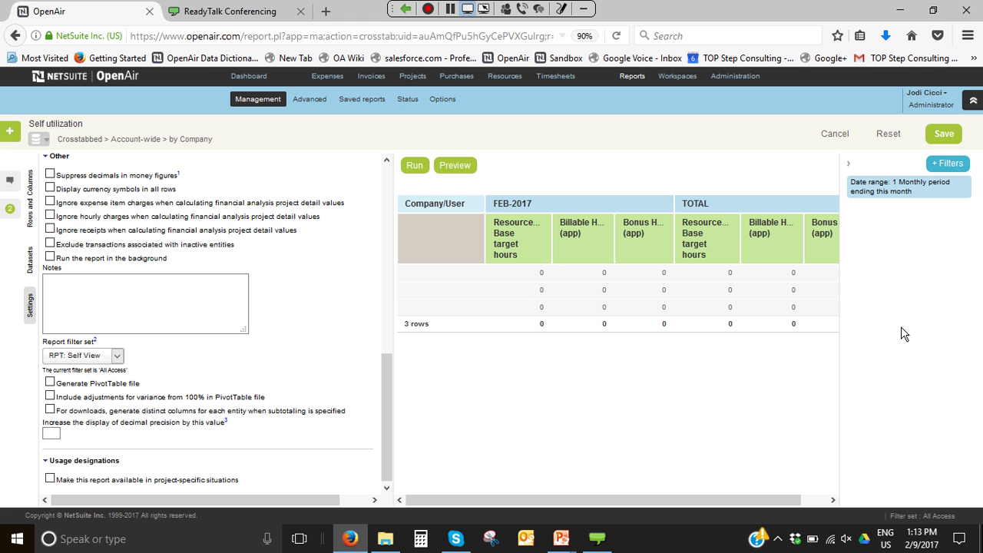
Open the Project Administration role from the global settings.
click(735, 76)
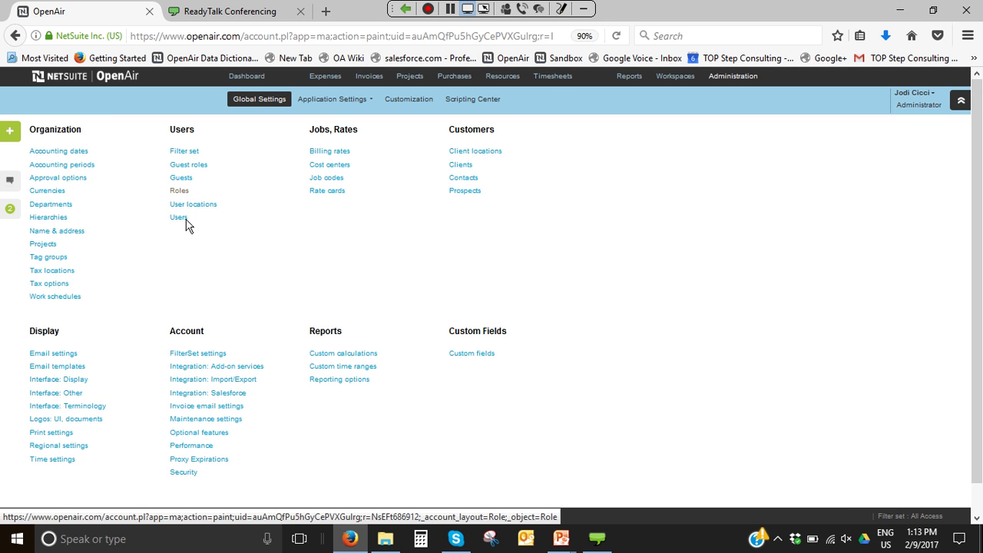
click(182, 192)
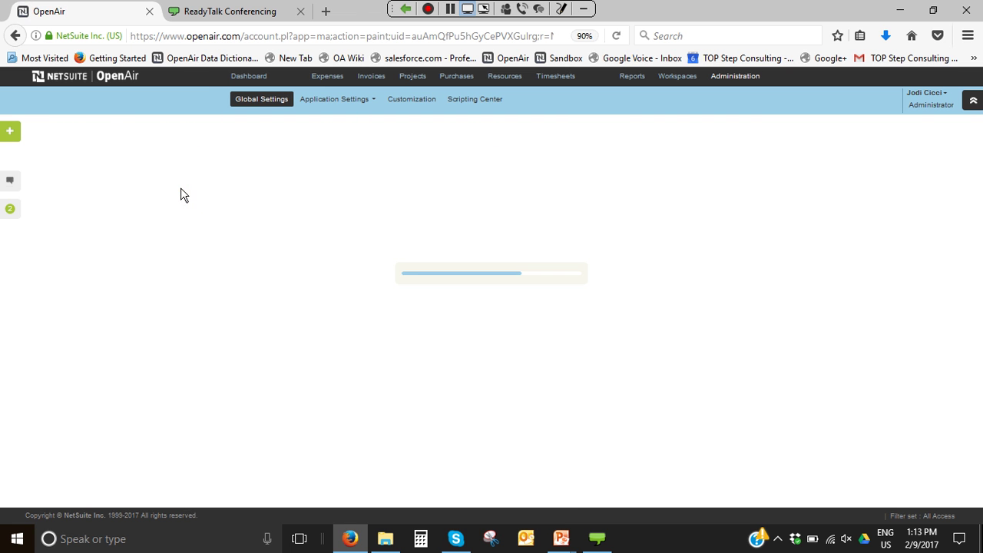
click(108, 290)
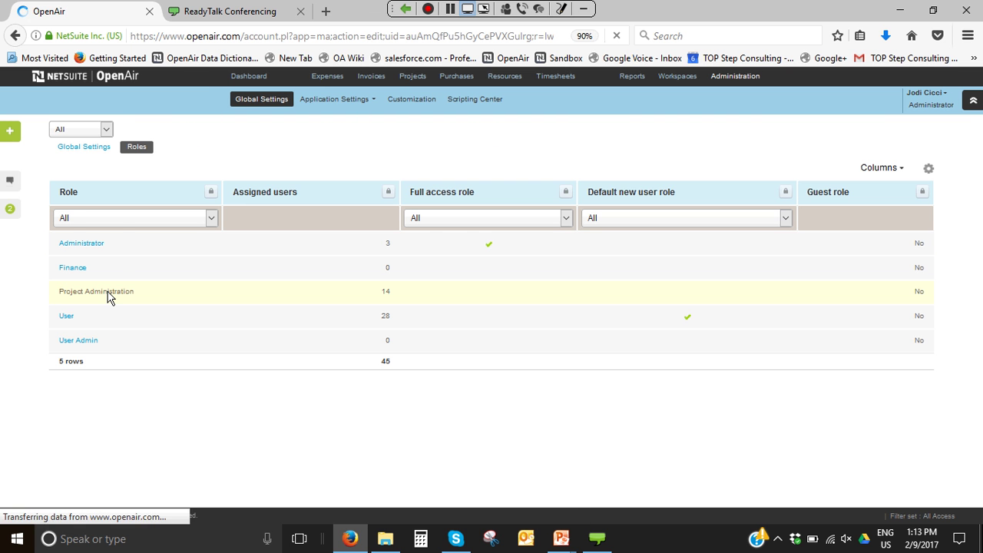
Search the role page for "filter" to locate the Specify report filter sets permission, and return to the PowerPoint slide show.
key(ctrl+f)
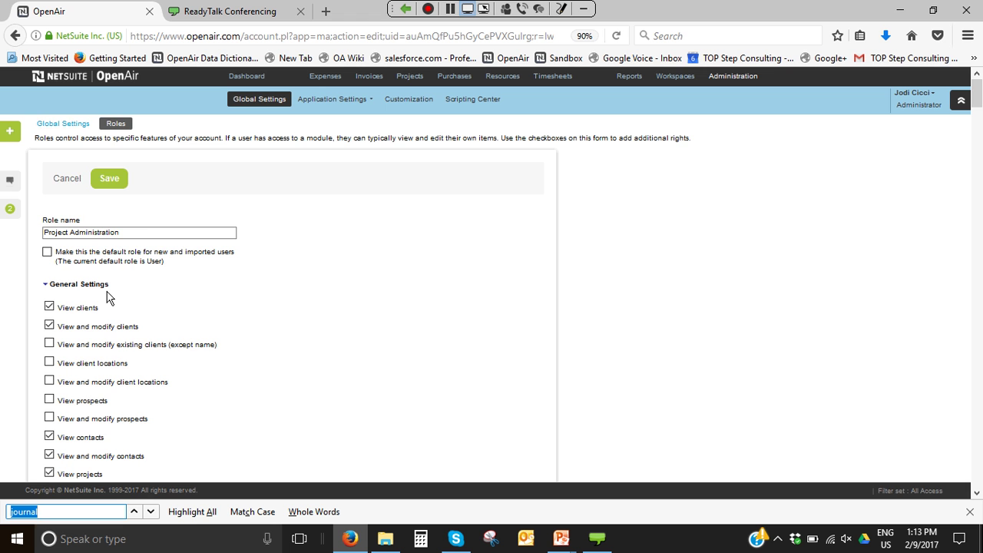
text(filter)
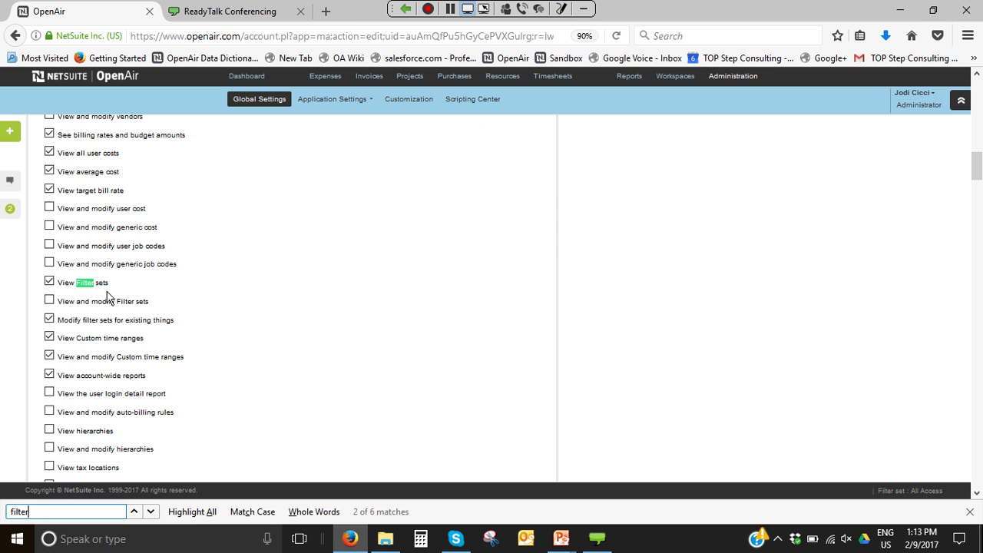
key(Return)
key(Return)
key(Return)
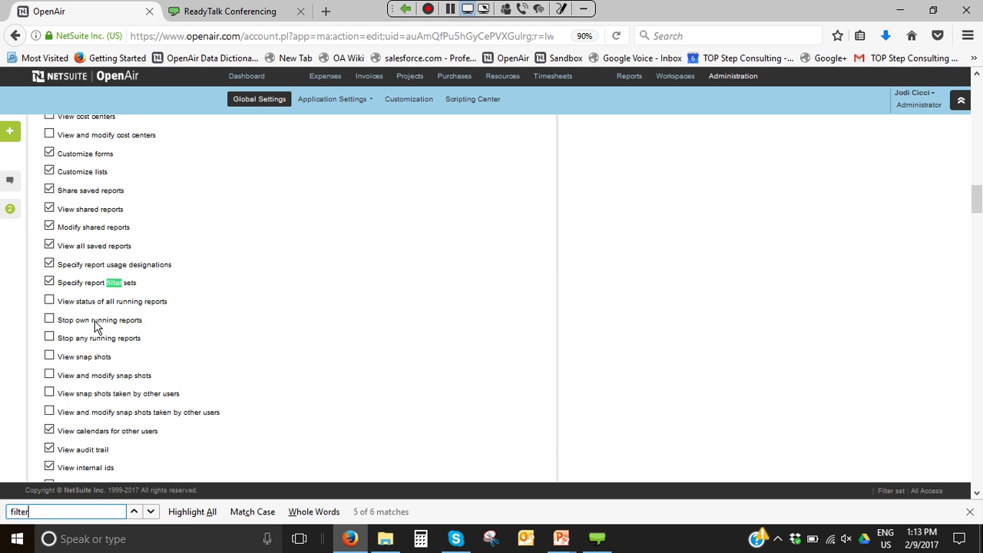
key(Return)
key(Return)
key(Return)
key(Return)
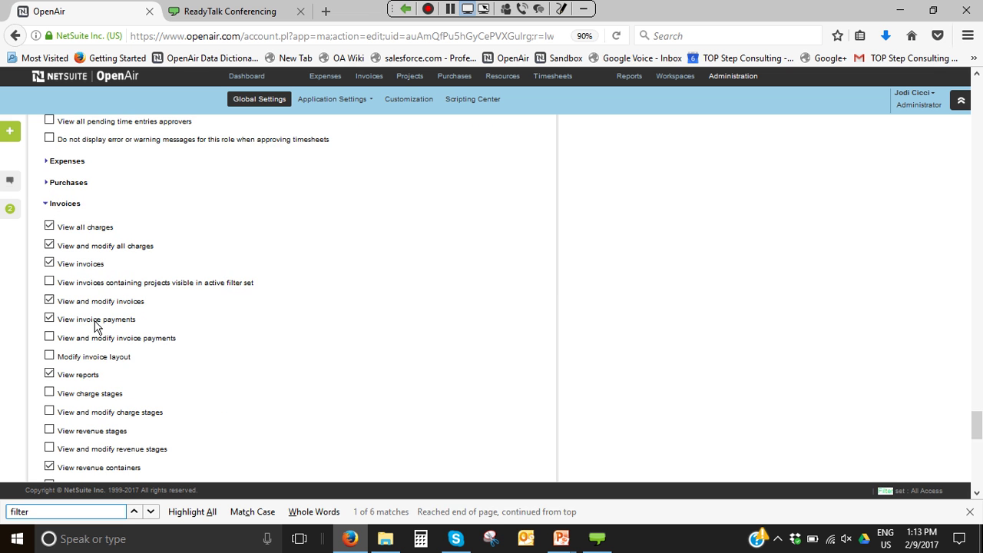
key(Return)
key(Return)
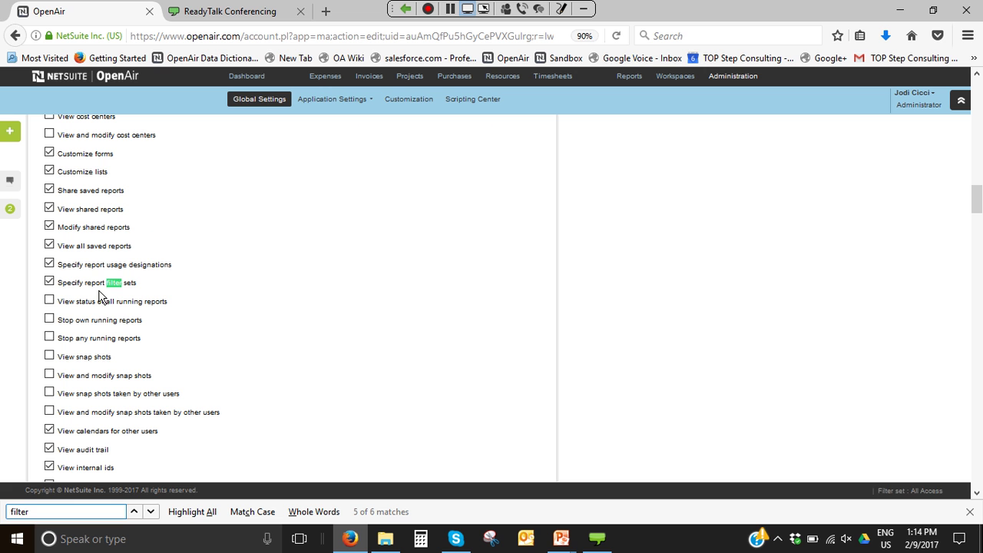
click(159, 284)
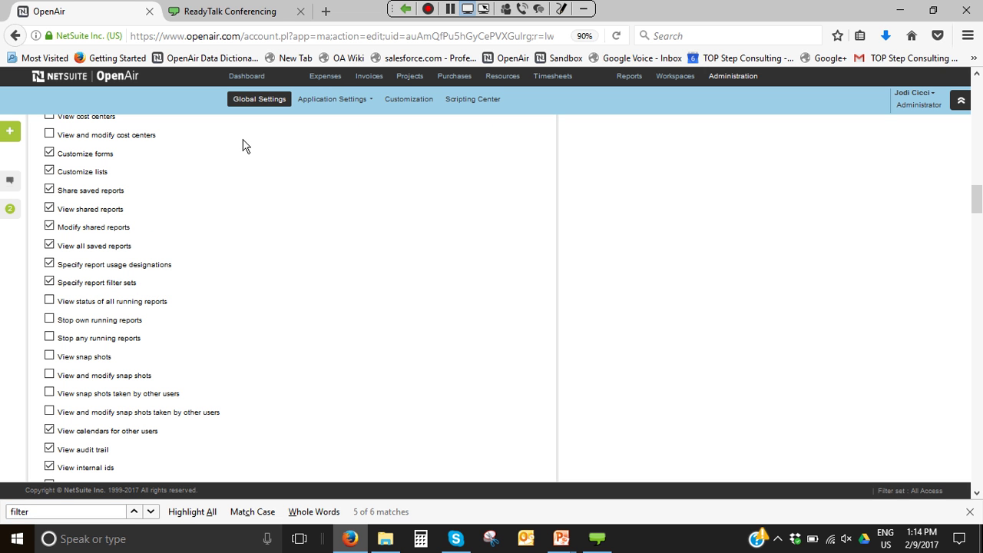
mouse_move(561, 542)
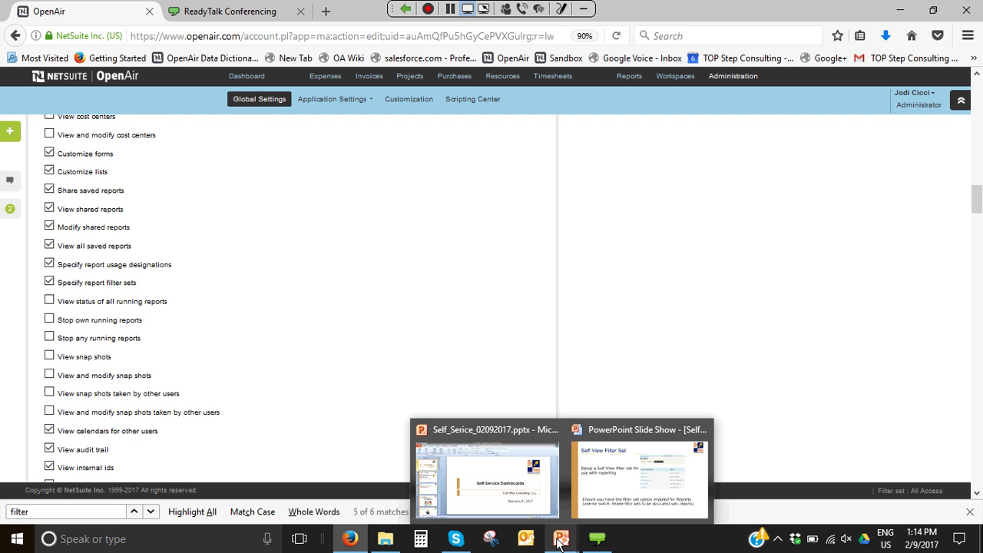
click(600, 507)
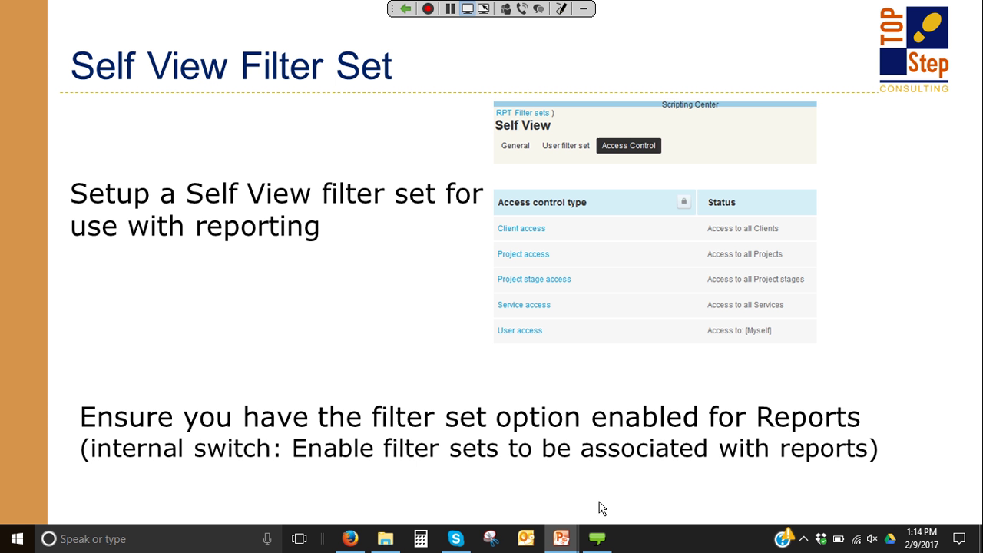
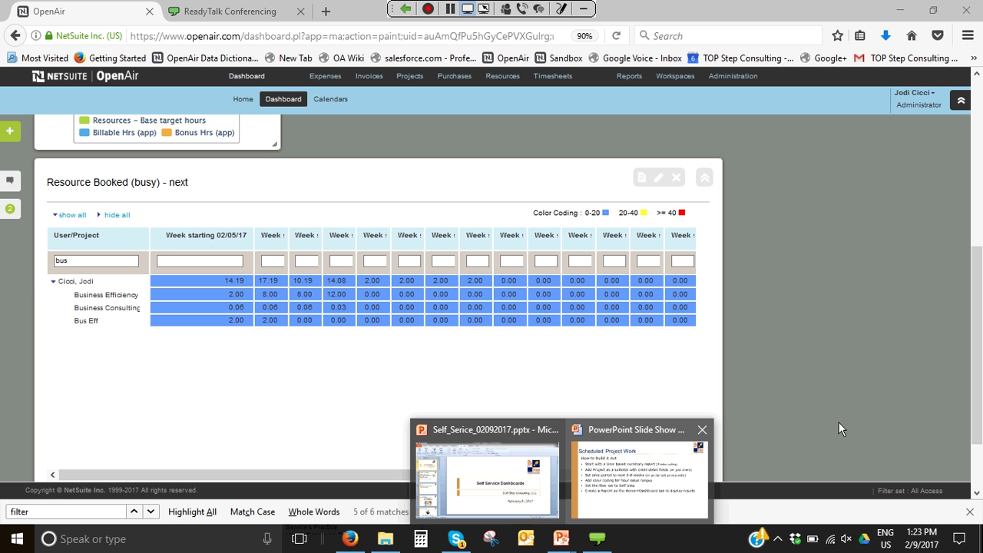
Open the Billable Hrs (app) custom calculation from the global settings and examine its list of filters.
scroll(839, 421, up, 4)
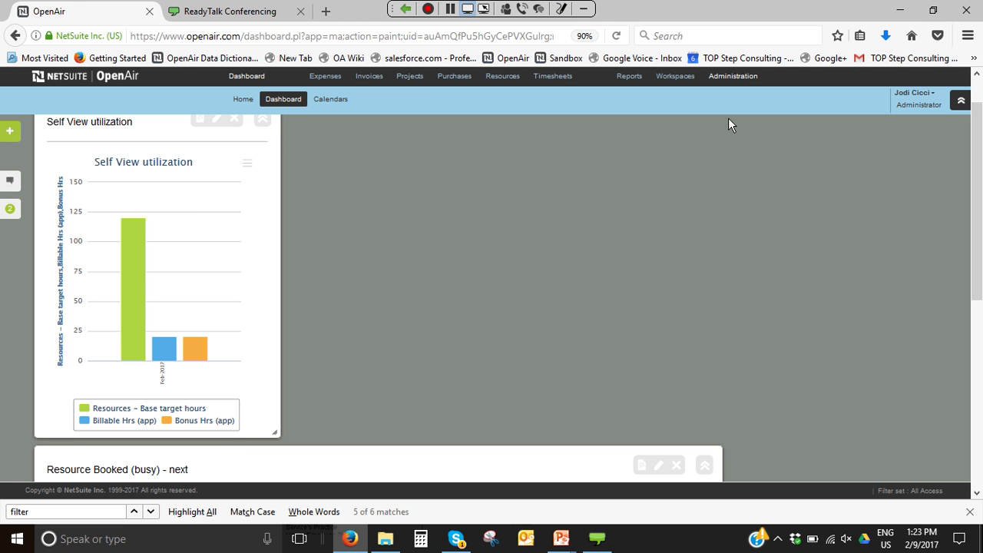
click(722, 76)
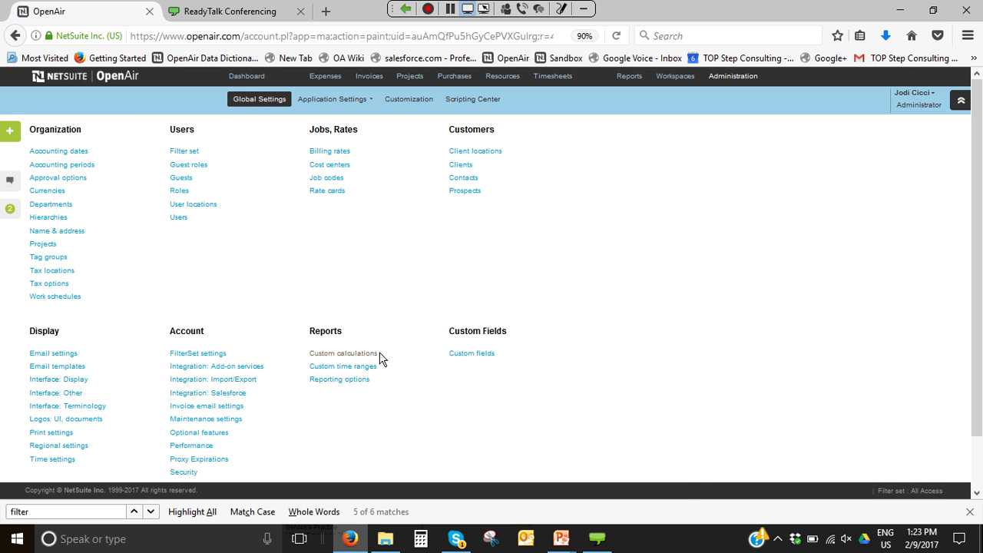
click(346, 355)
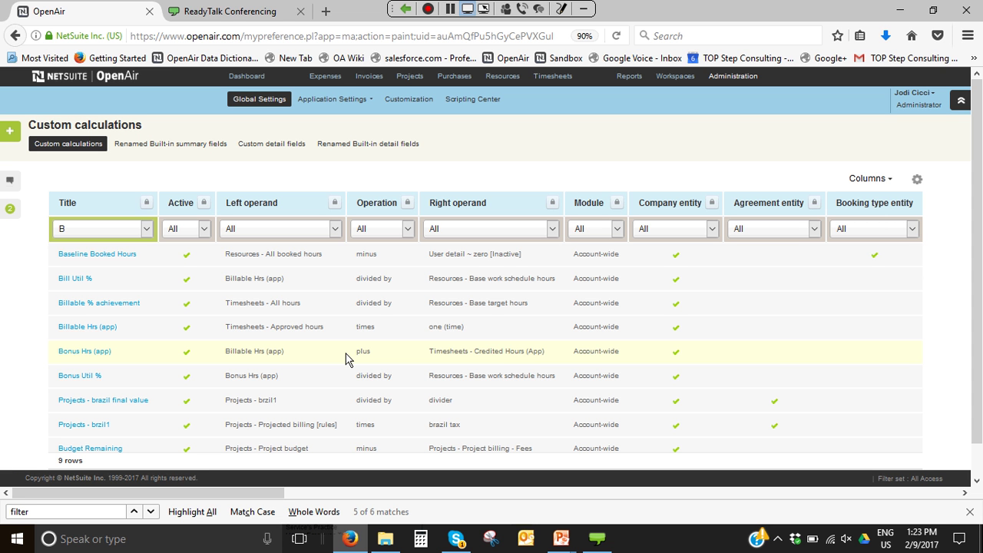
click(139, 361)
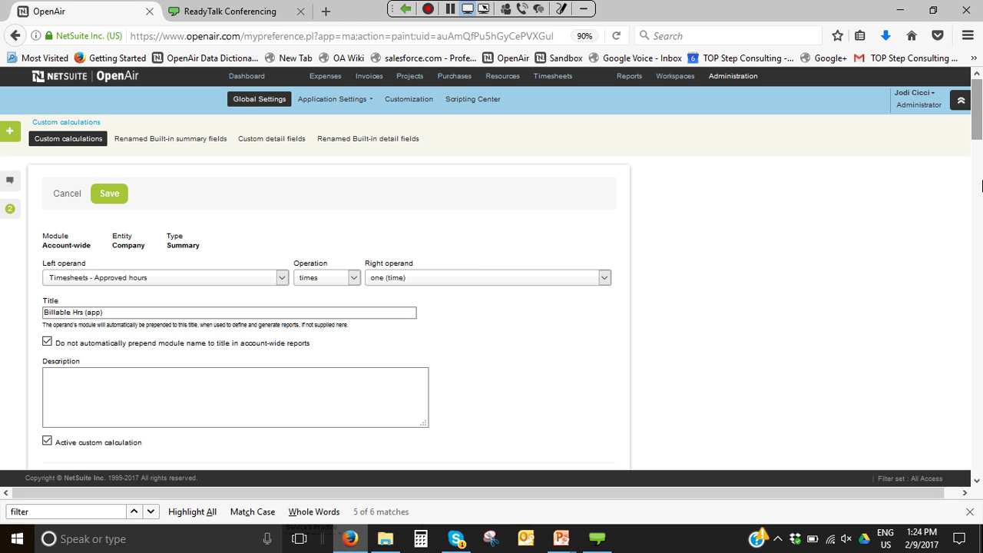
drag(980, 99, 980, 152)
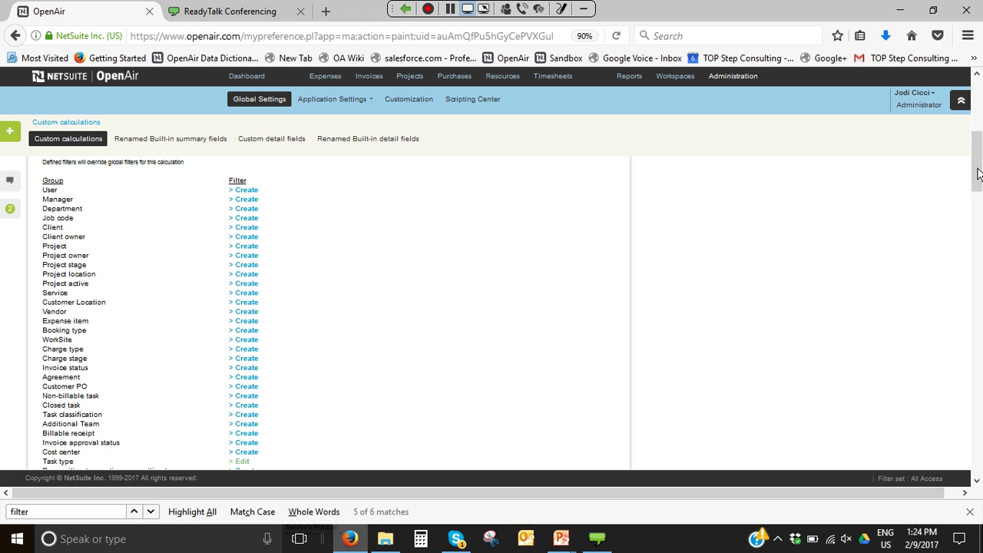
Open the Task type filter of the Billable Hrs (app) calculation, check its selected task types and close it without changes.
drag(978, 175, 977, 193)
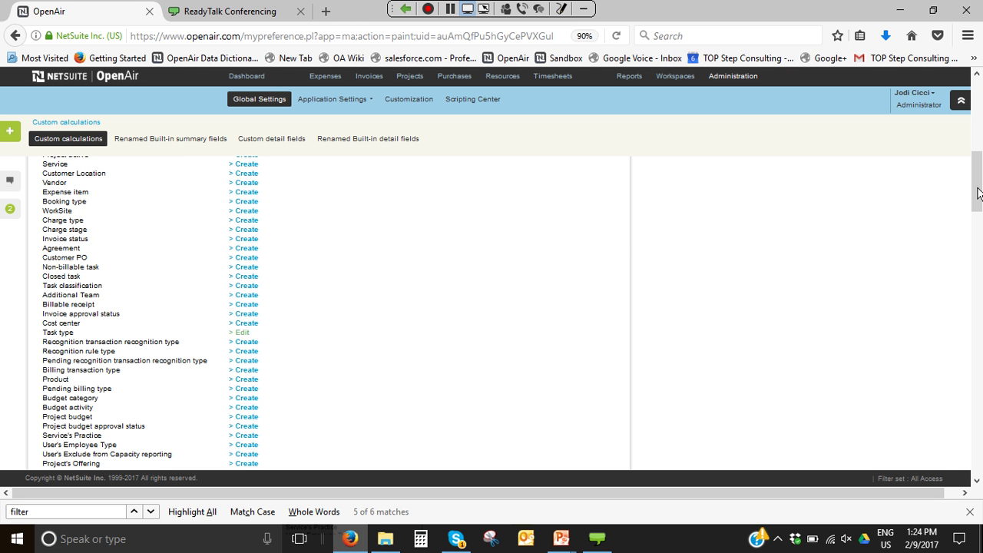
click(242, 333)
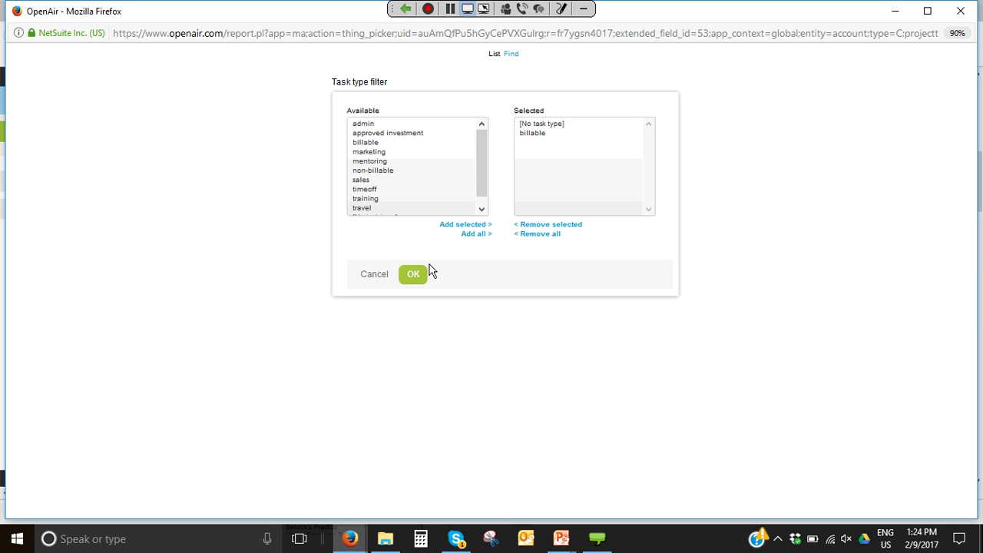
click(560, 124)
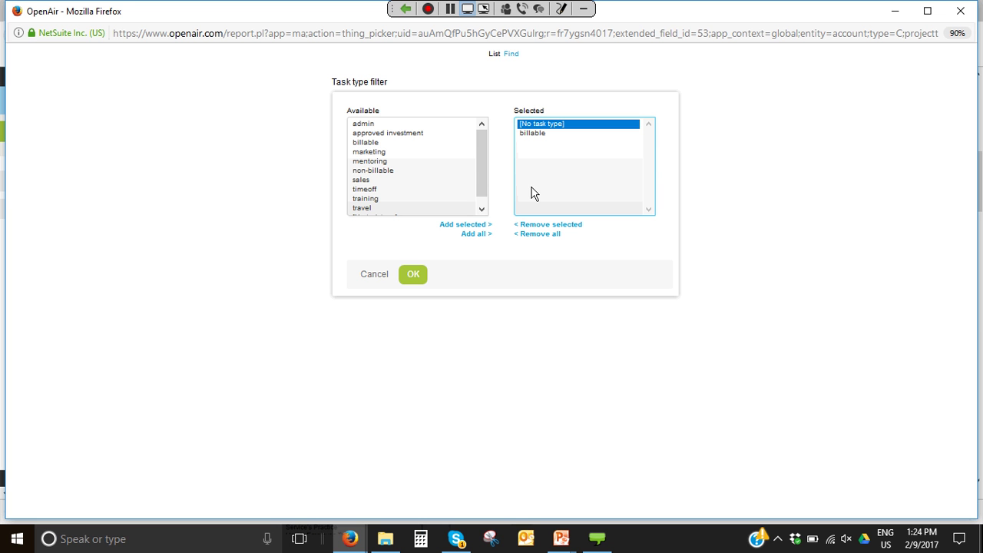
click(375, 275)
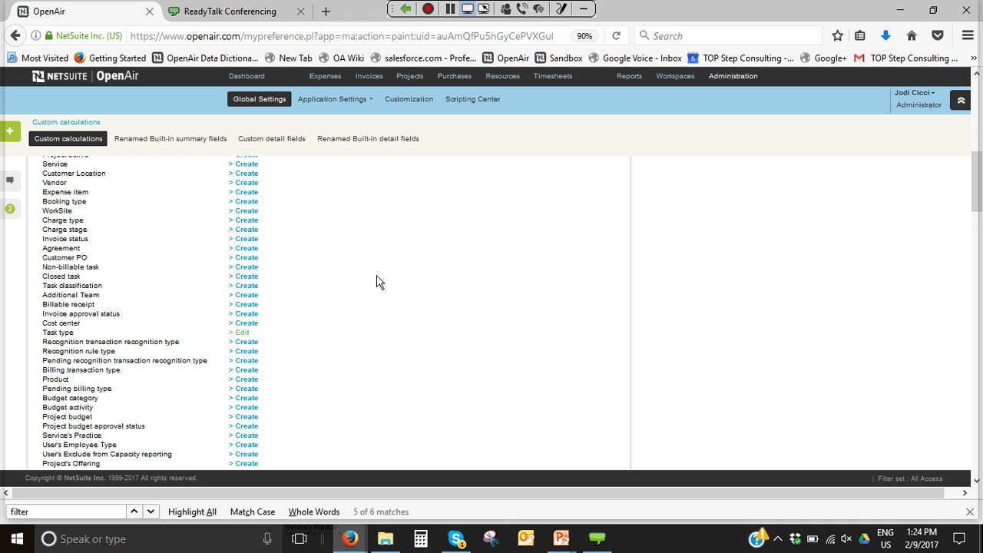
Review the calculation's operands and filter list, and switch to the PowerPoint slide show to present the Utilization slide.
drag(978, 207, 982, 132)
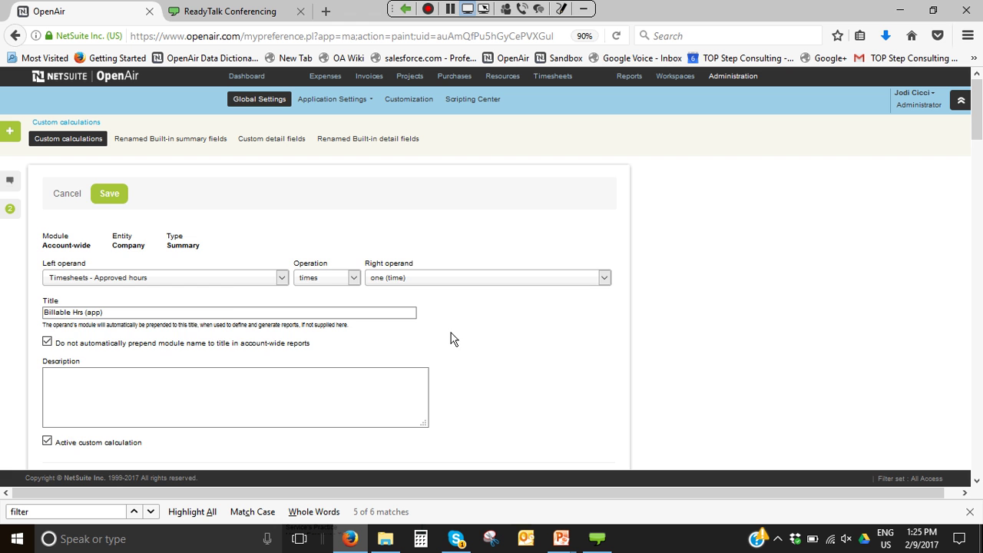
drag(978, 132, 982, 191)
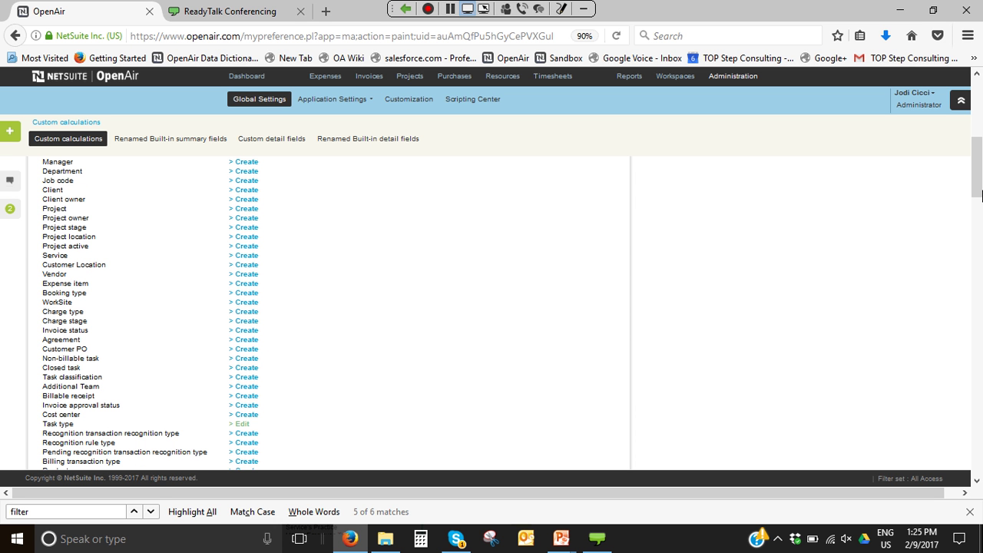
drag(982, 195, 981, 117)
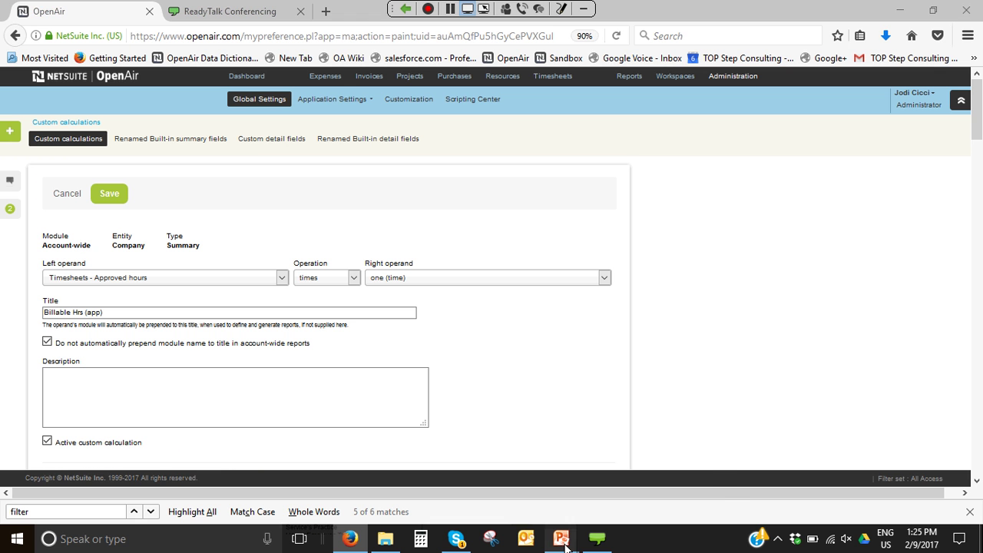
mouse_move(561, 539)
click(609, 492)
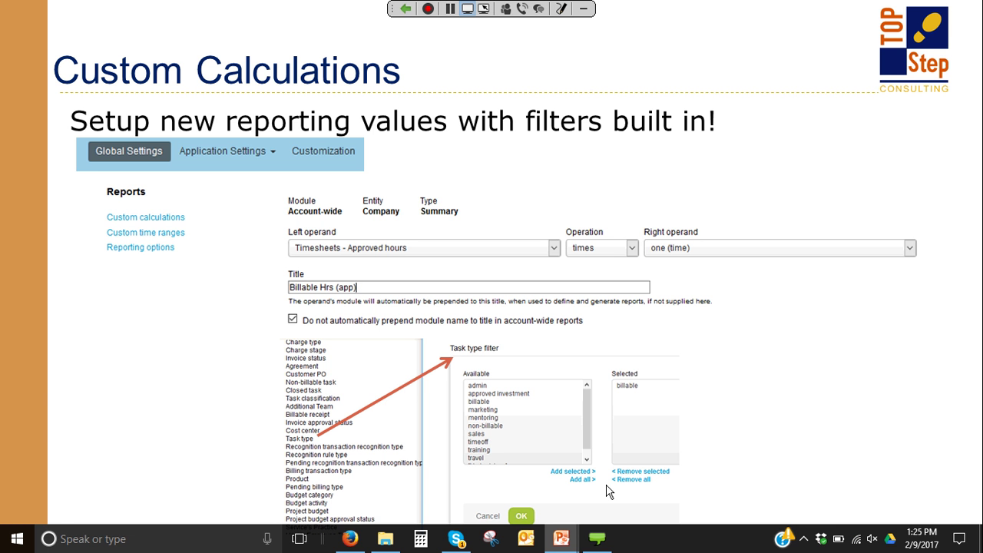
click(888, 263)
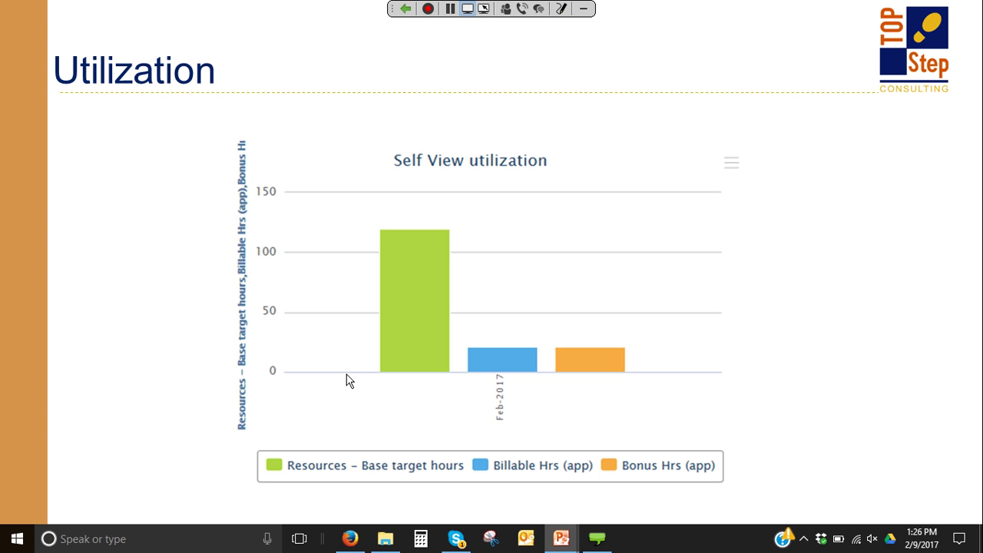
Switch back to OpenAir in Firefox and open the SelfService dashboard.
key(alt+Tab)
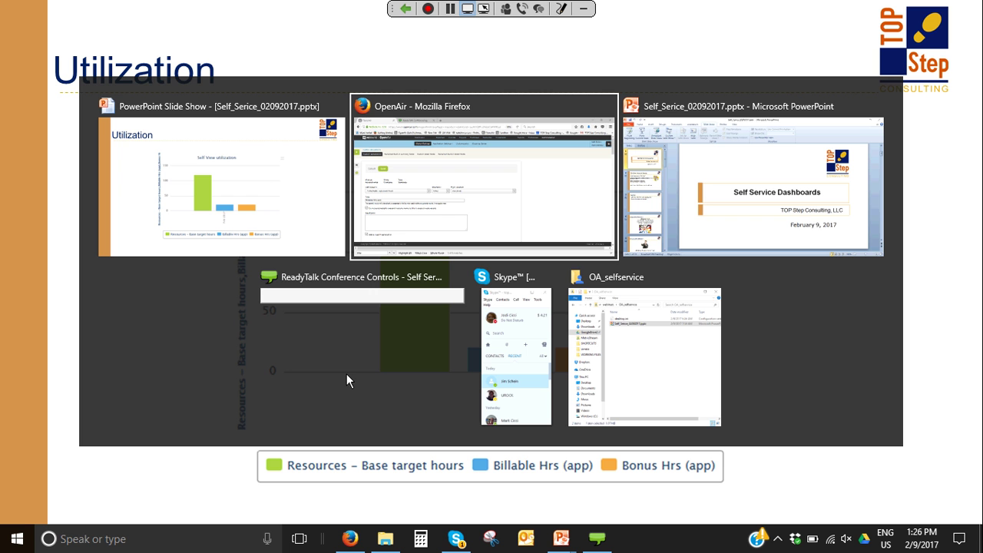
key(alt+Tab)
key(alt+Tab)
key(alt+Tab)
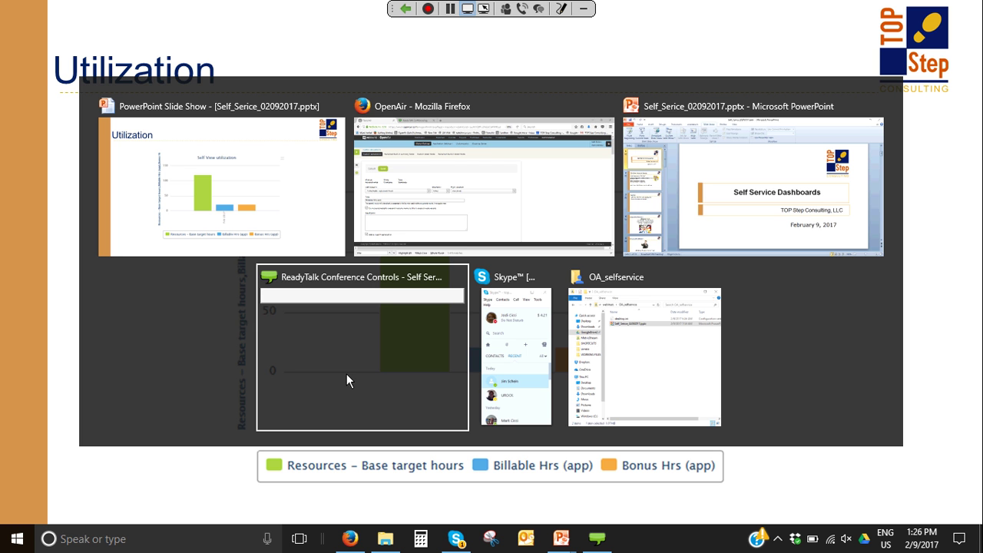
key(alt+Tab)
key(alt+Tab)
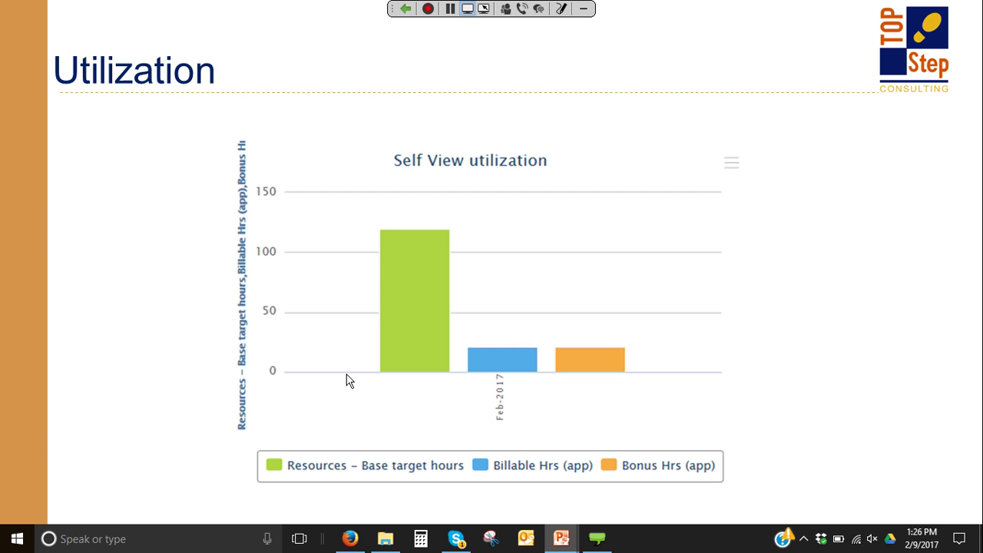
key(alt+Tab)
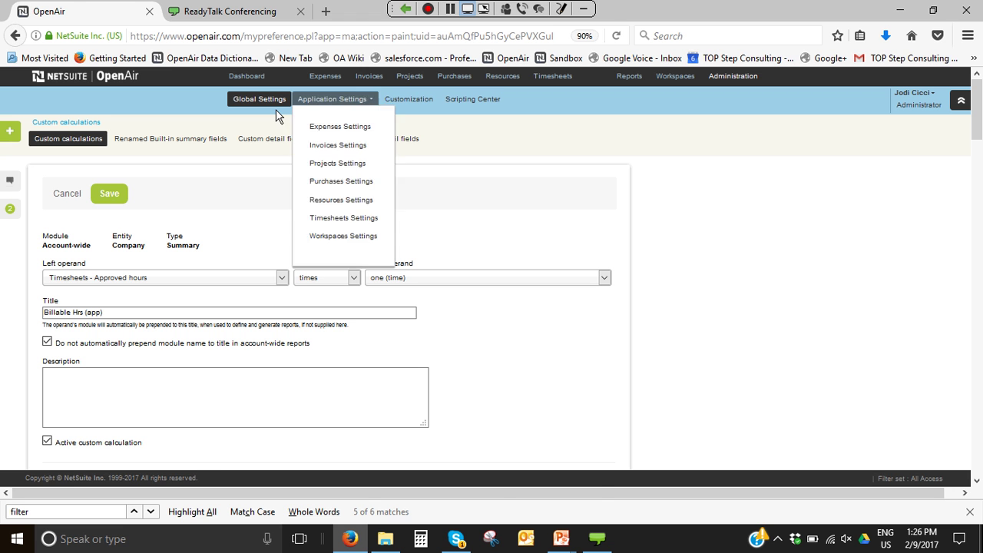
click(212, 82)
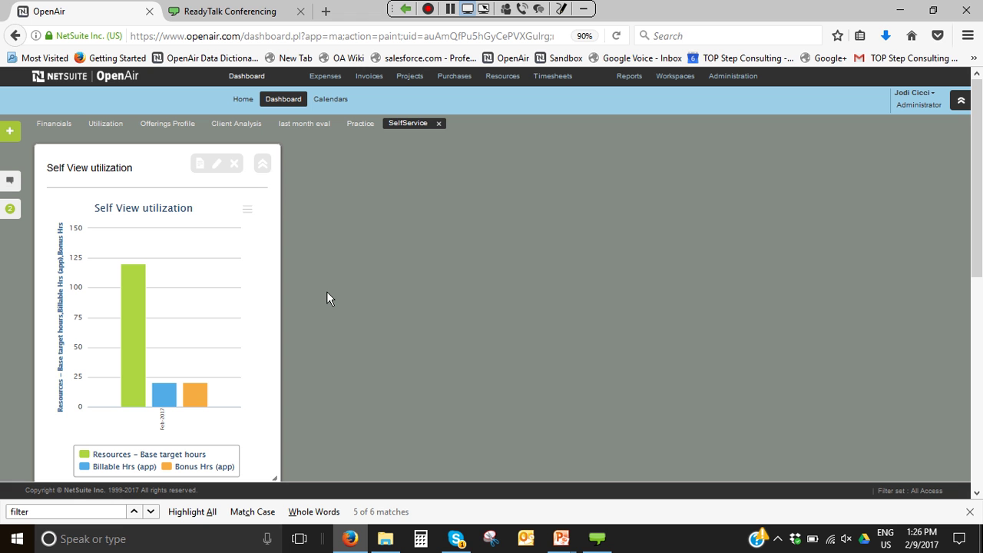
Inspect the Self View utilization chart's bars, hiding and restoring the Bonus Hrs (app), Billable Hrs (app) and Resources - Base target hours series in turn.
mouse_move(139, 305)
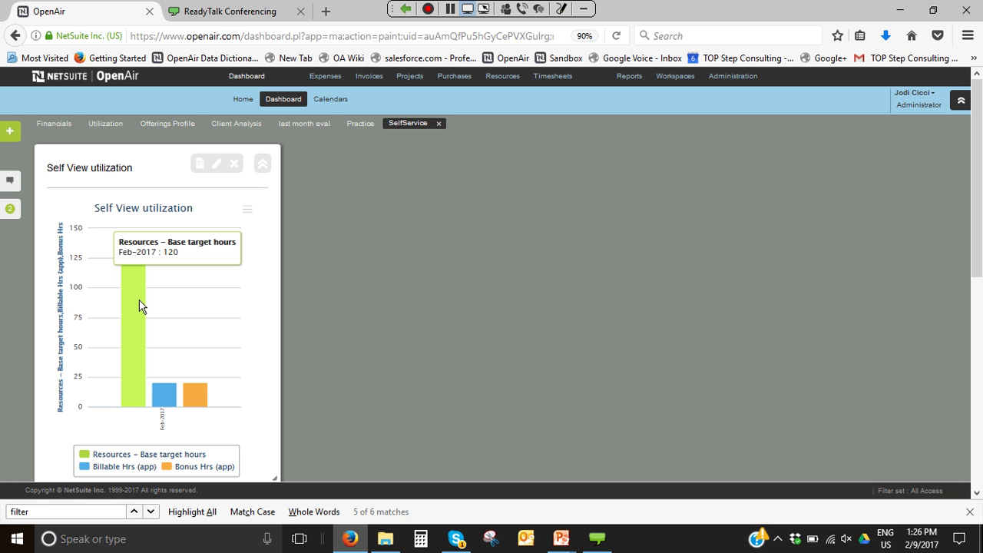
mouse_move(193, 400)
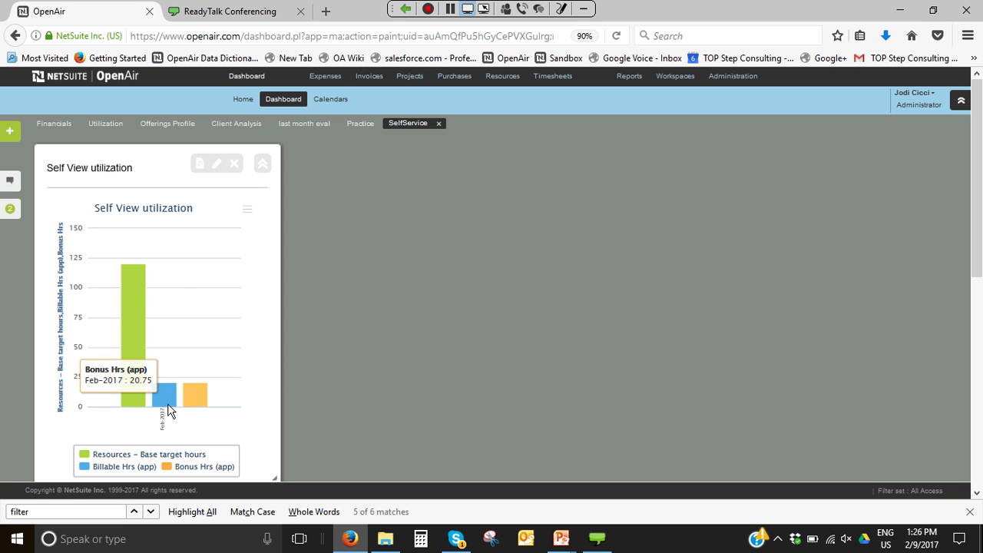
mouse_move(156, 400)
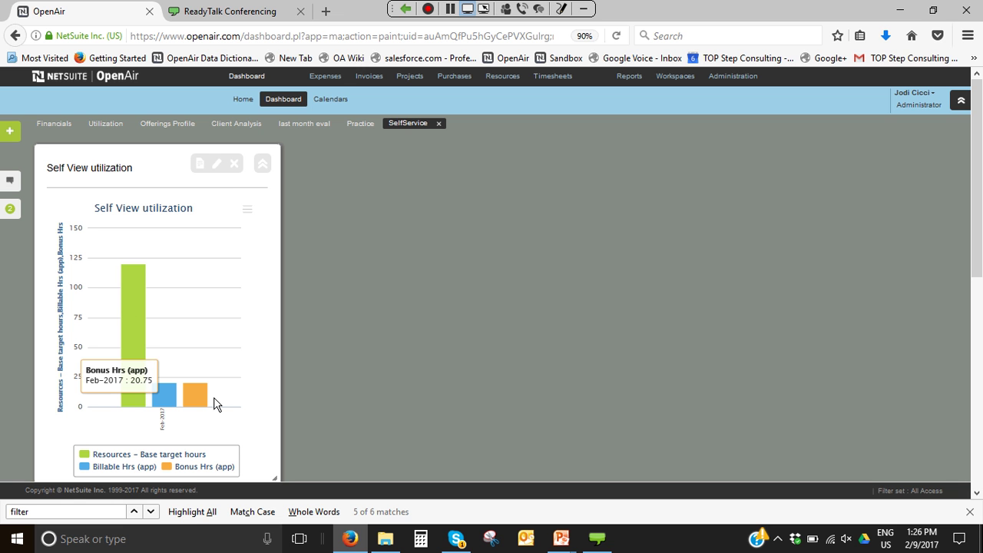
click(172, 467)
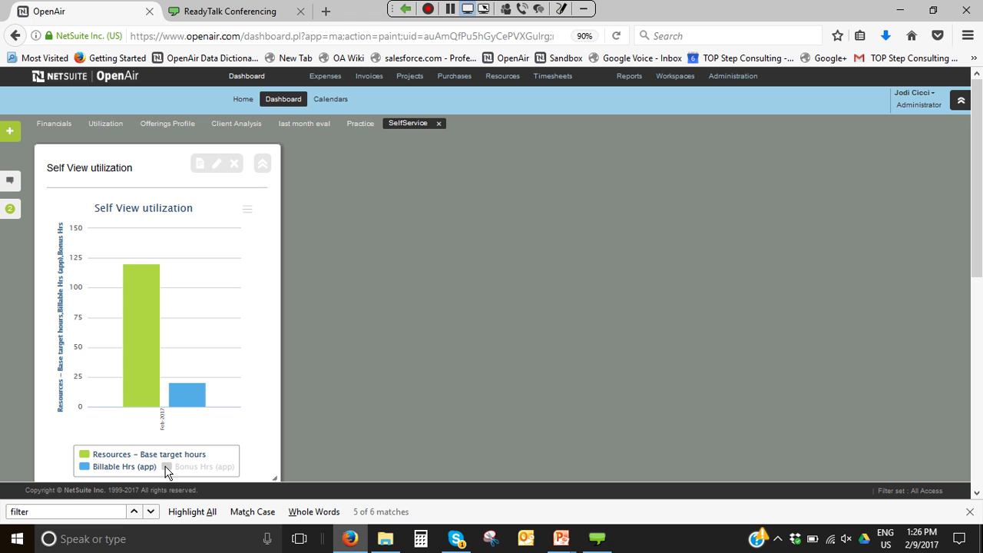
click(166, 467)
click(140, 468)
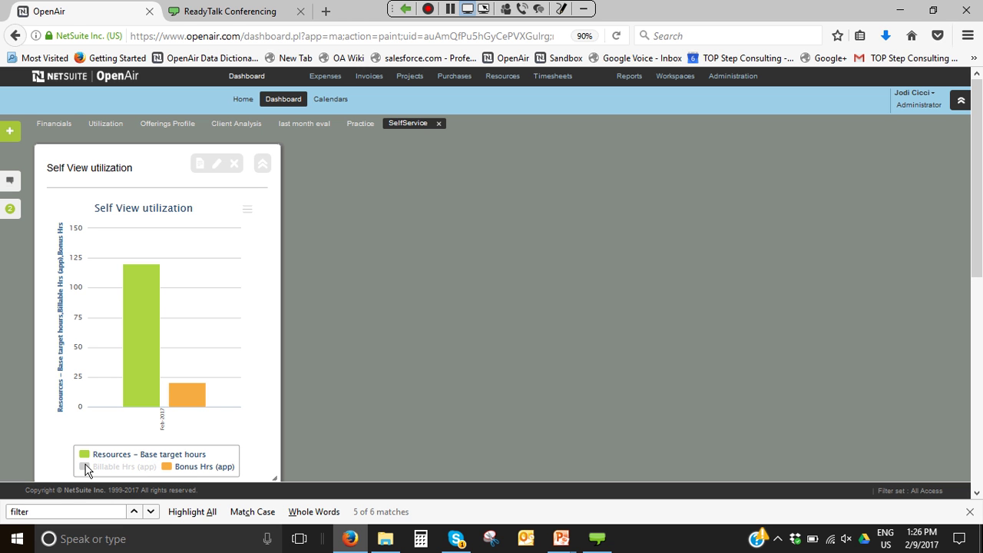
click(86, 468)
click(86, 455)
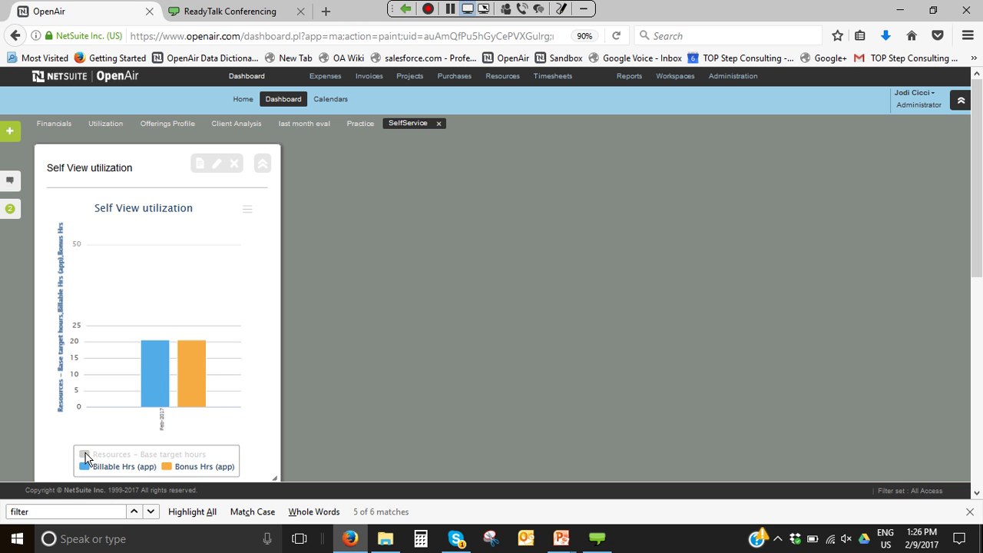
click(86, 455)
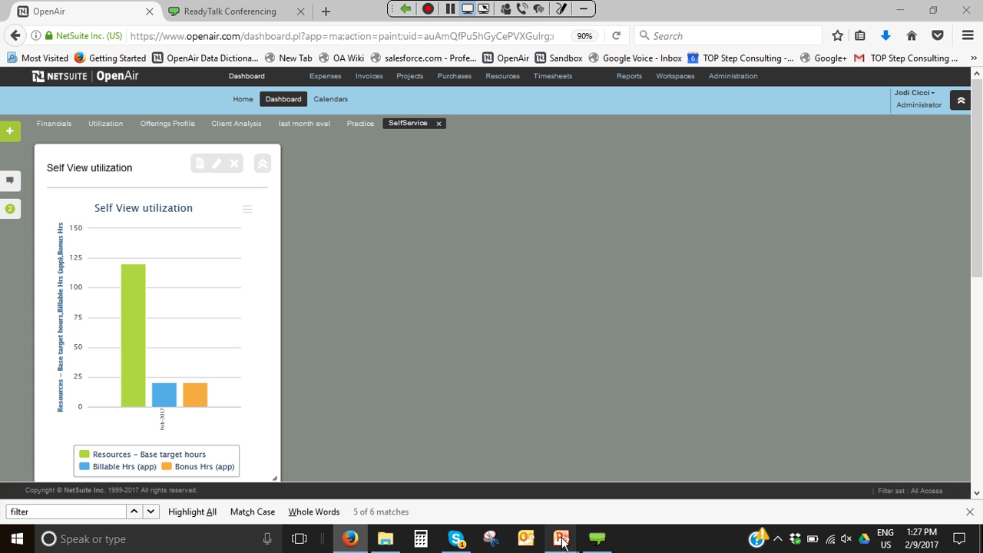
Return to the PowerPoint slide show and advance to the Self Service Dashboards slide about getting it out to people.
mouse_move(563, 542)
click(614, 484)
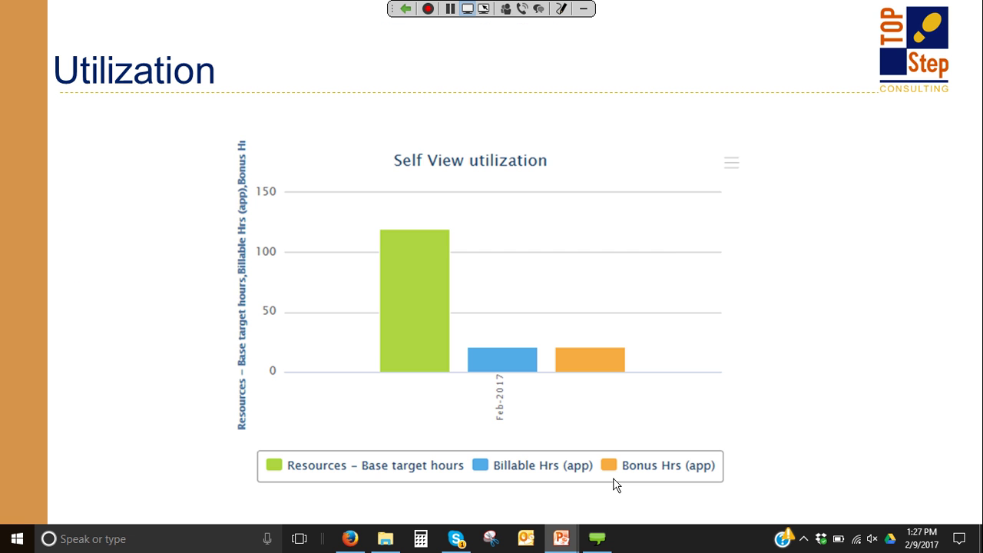
click(614, 484)
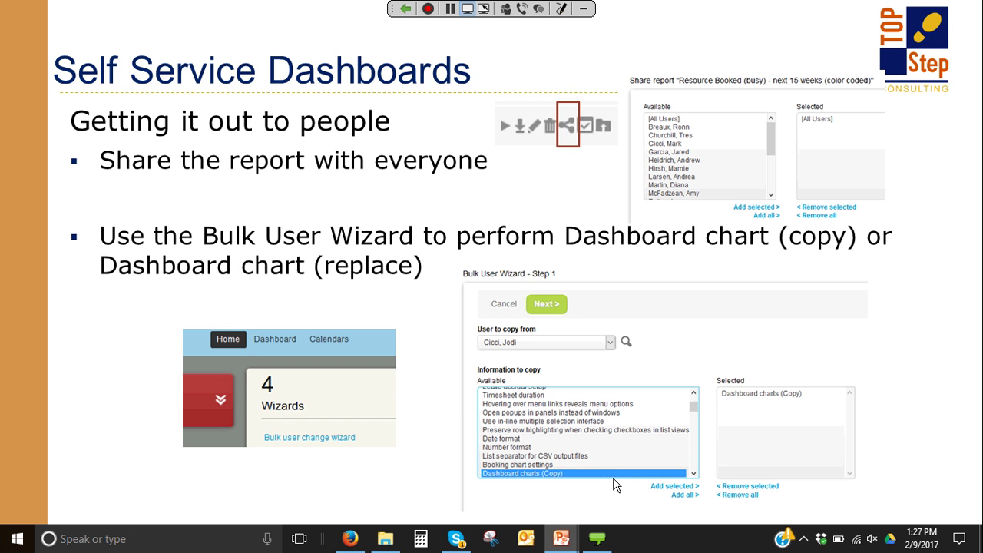